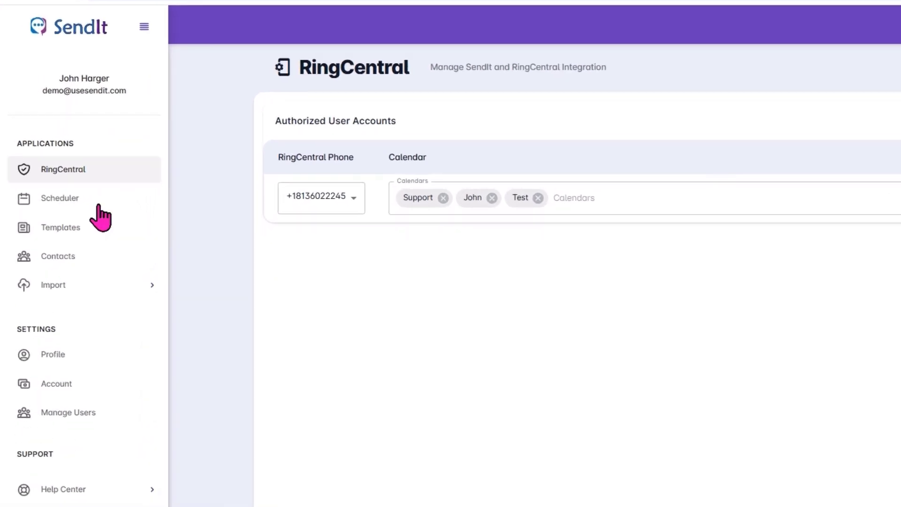
- Start a new contact and enter its first name, last name and phone number
click(56, 258)
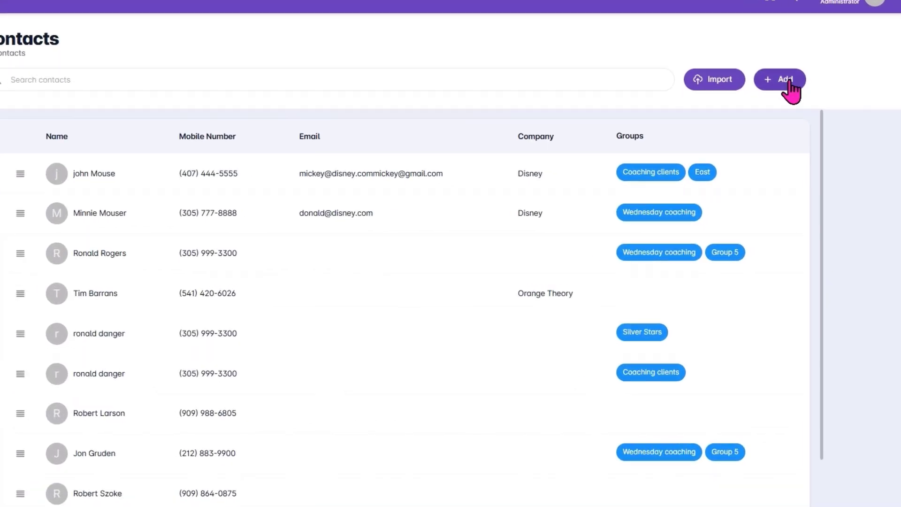
click(789, 83)
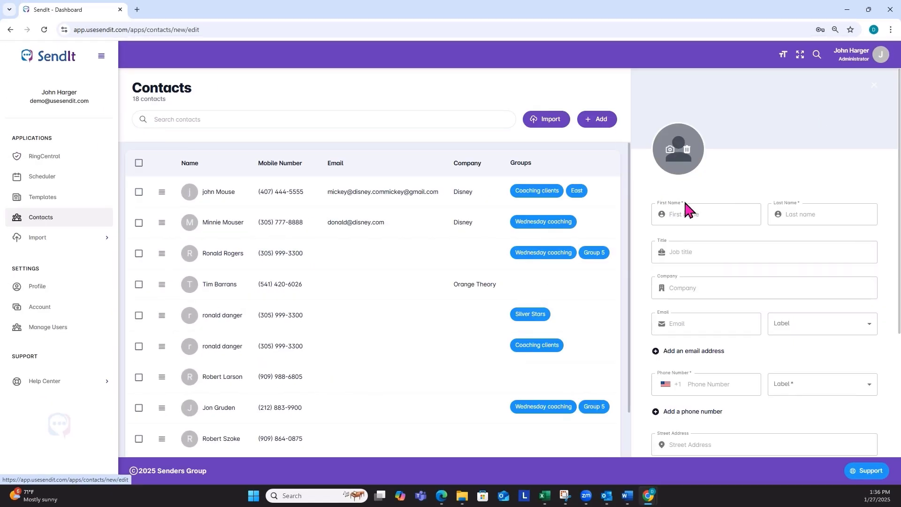
click(698, 212)
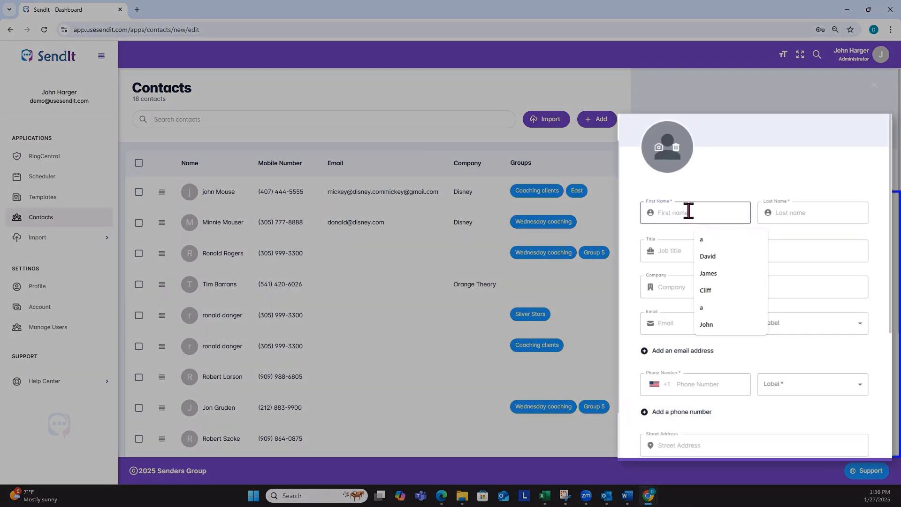
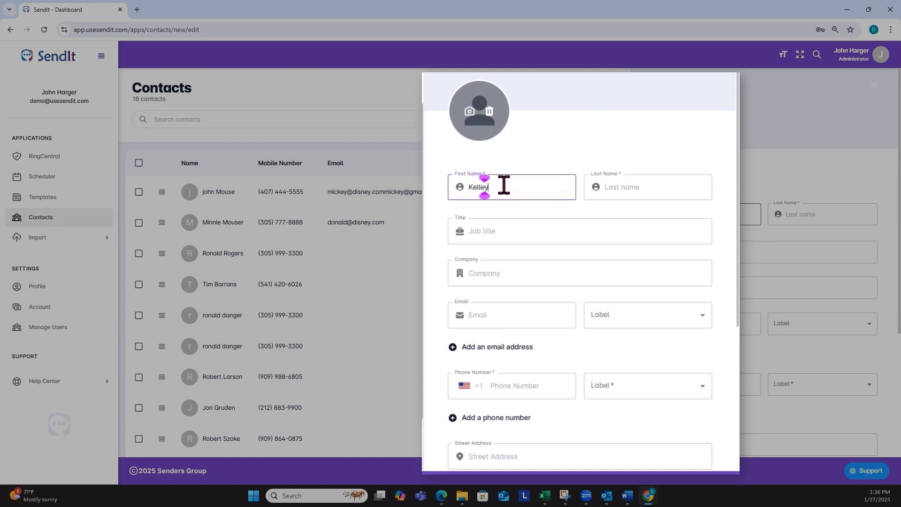
key(Tab)
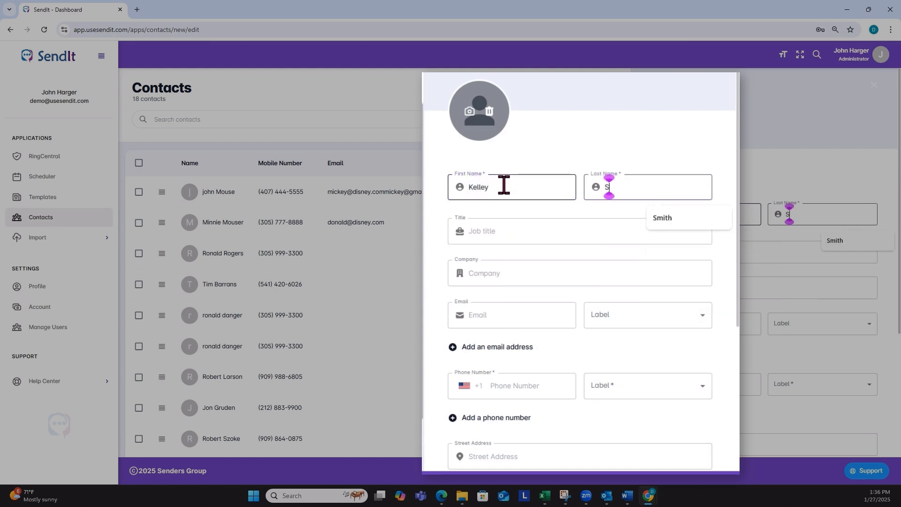
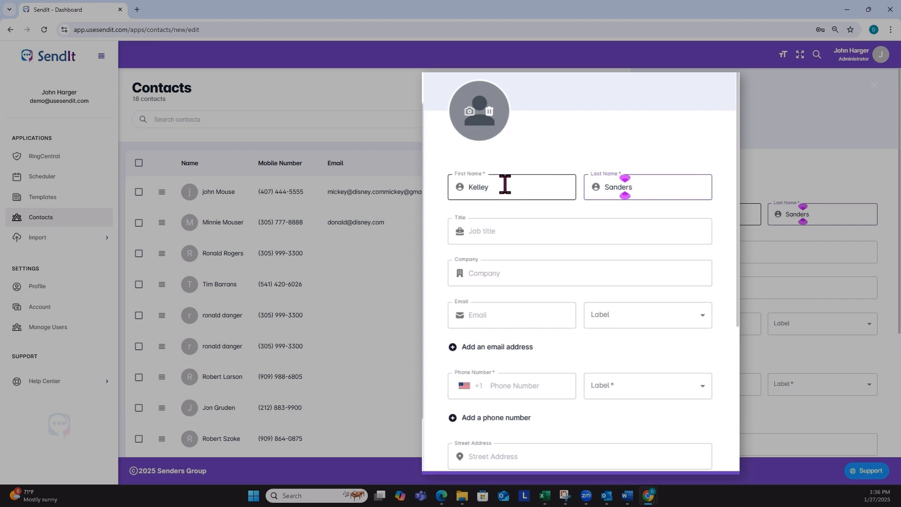
click(509, 382)
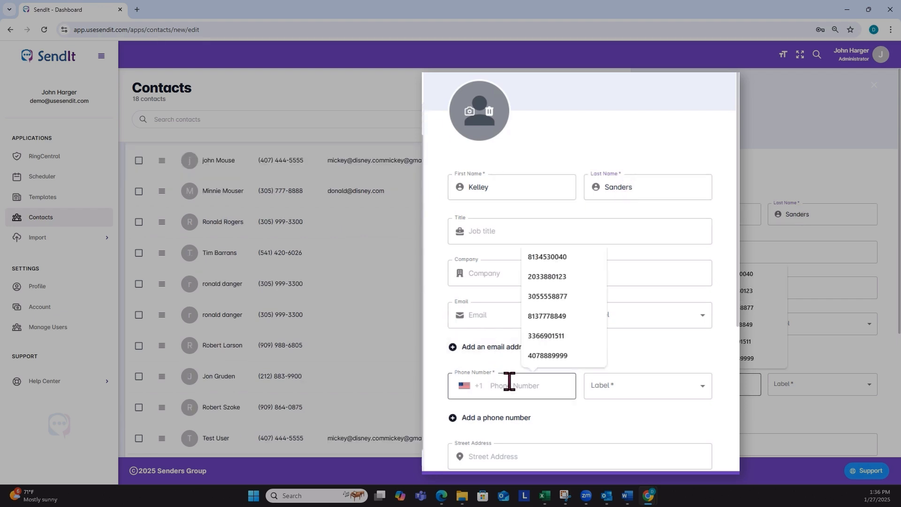
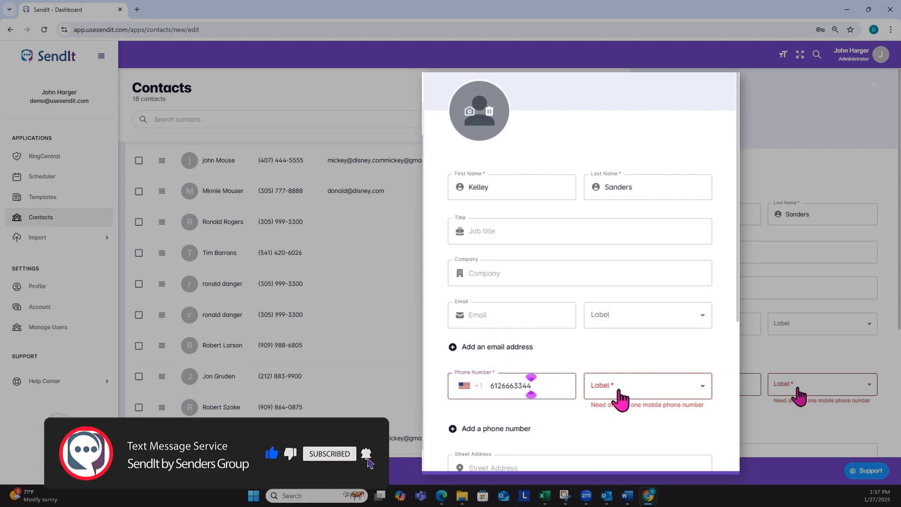
- Label the phone number as Mobile, check the Groups list, and save the new contact
click(633, 391)
click(618, 411)
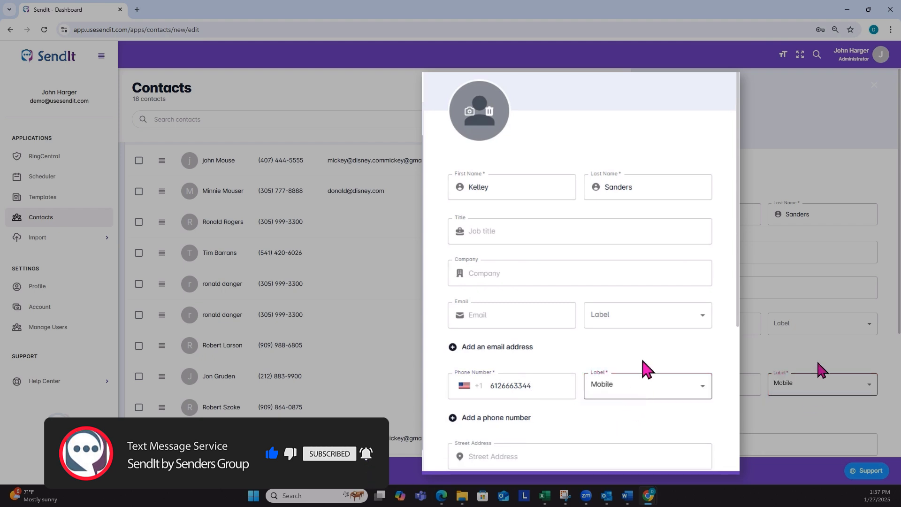
scroll(647, 358, down, 4)
scroll(609, 402, down, 1)
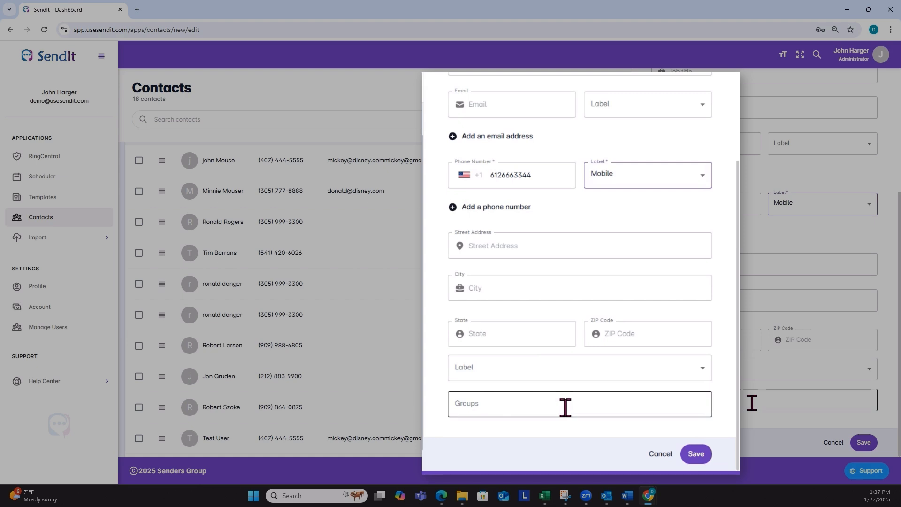
click(565, 407)
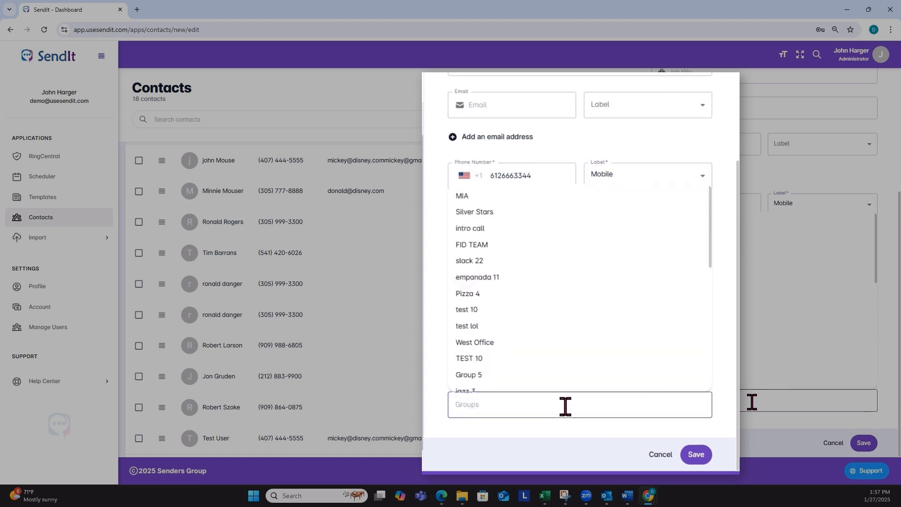
click(697, 455)
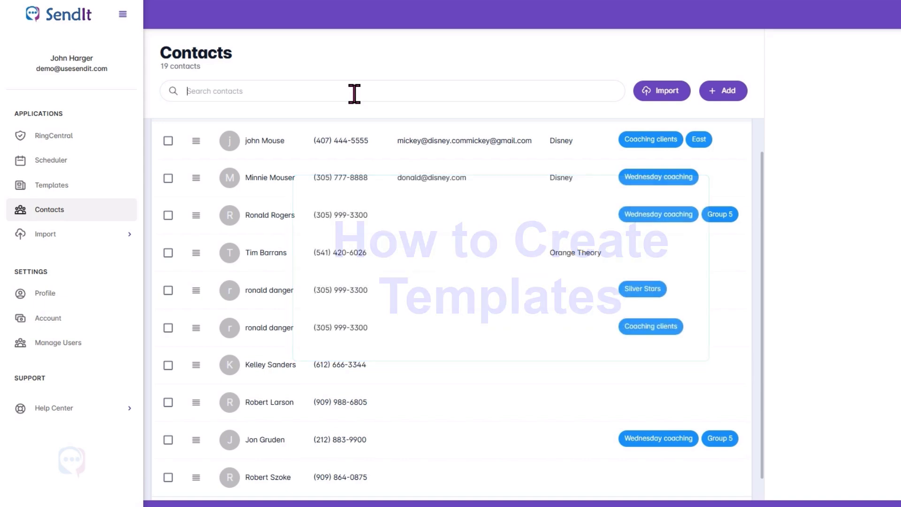
- Search the contacts for the new contact's first name, then view the custom templates list
text(s)
click(355, 92)
text(kelley)
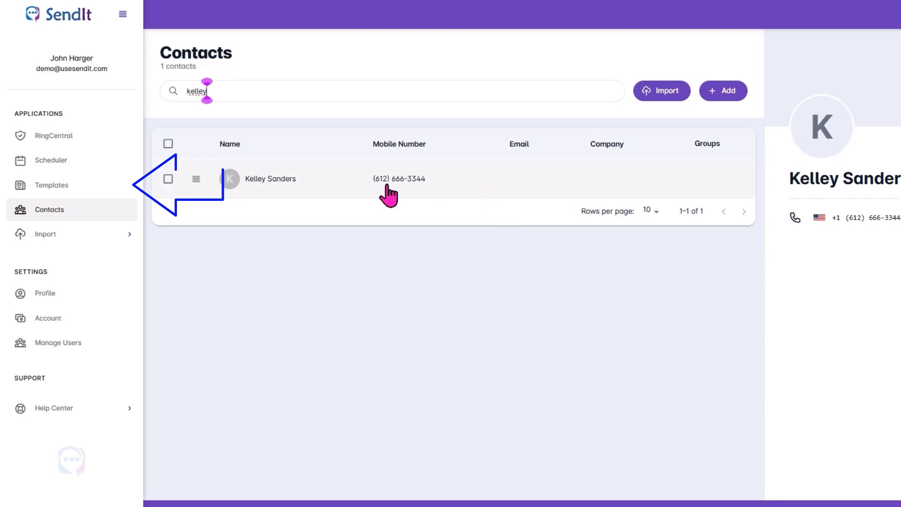
click(63, 190)
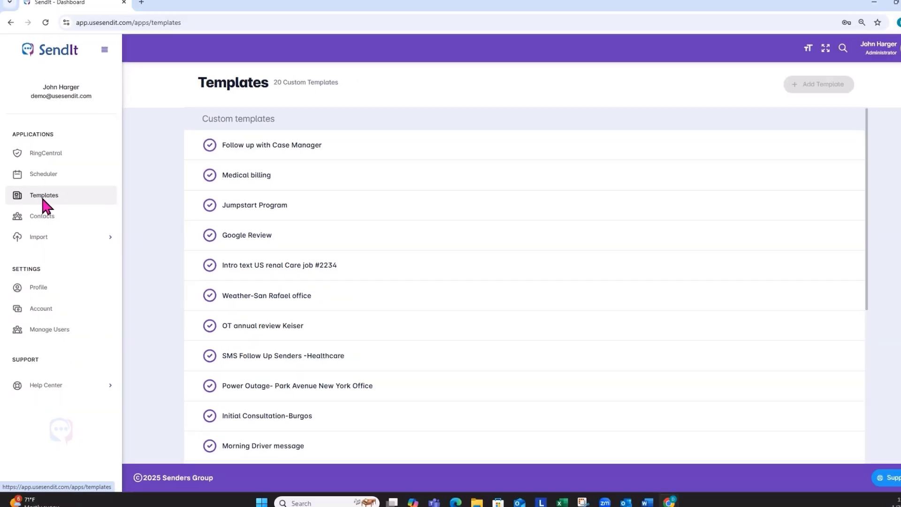
scroll(281, 438, down, 1)
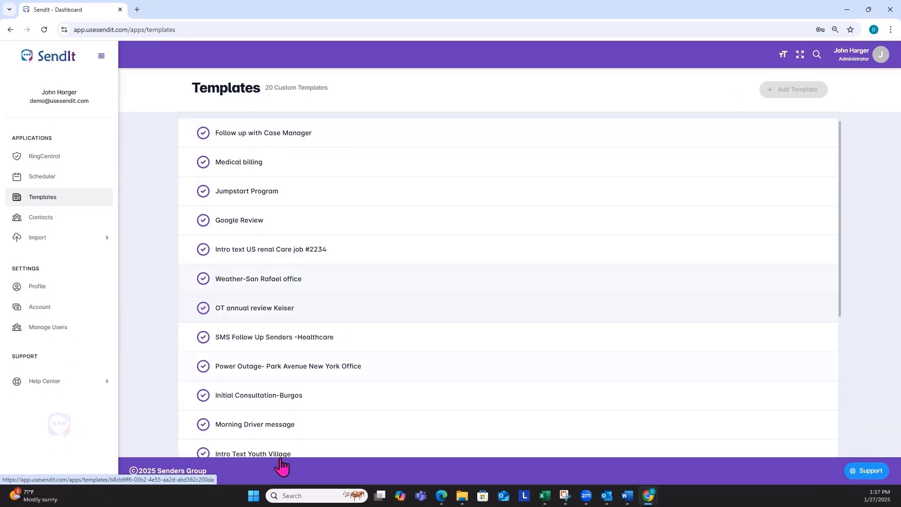
- Delete the Morning Driver message template and begin a new custom template
click(277, 423)
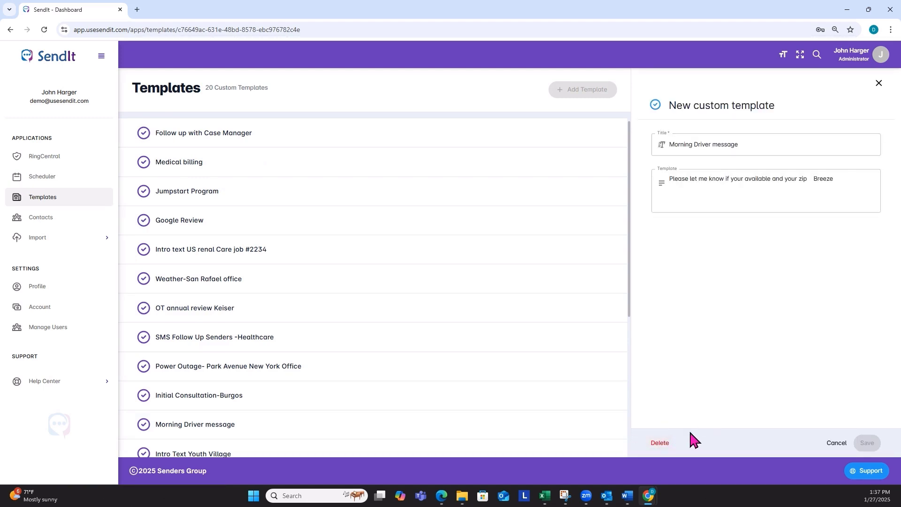
click(659, 442)
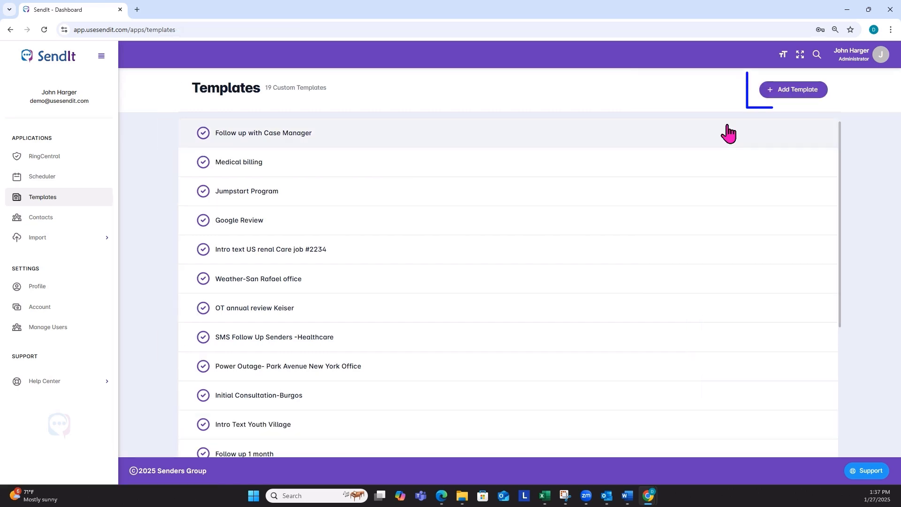
click(795, 91)
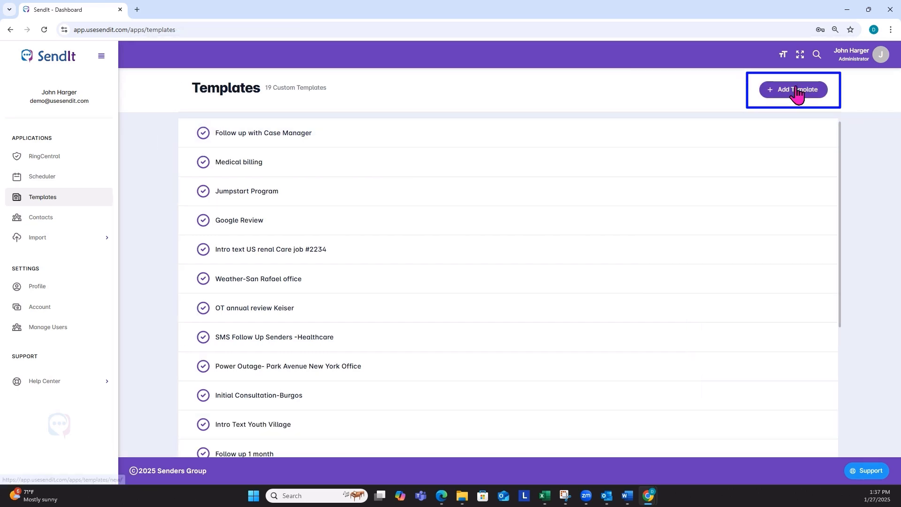
- Save a template titled 'Zoom meeting reminder Text' whose body is the pasted Zoom invitation
text(Zoo)
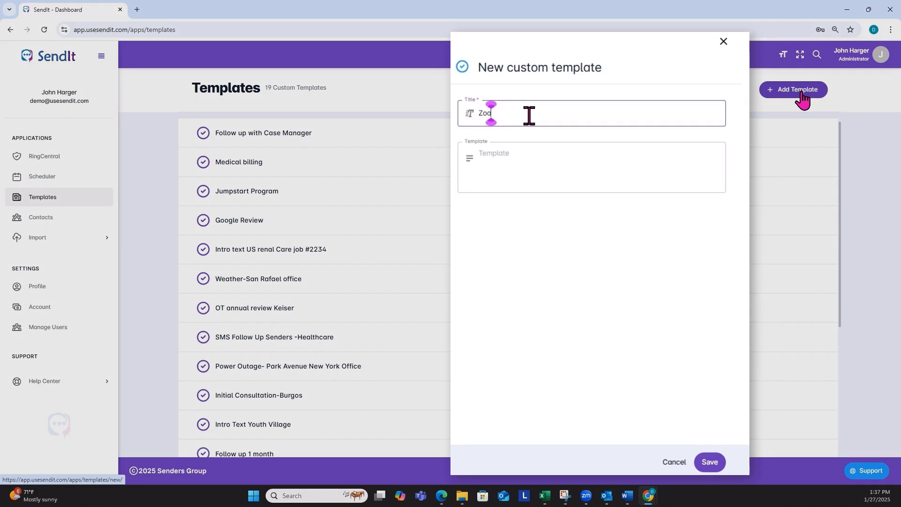
text(m meeting re)
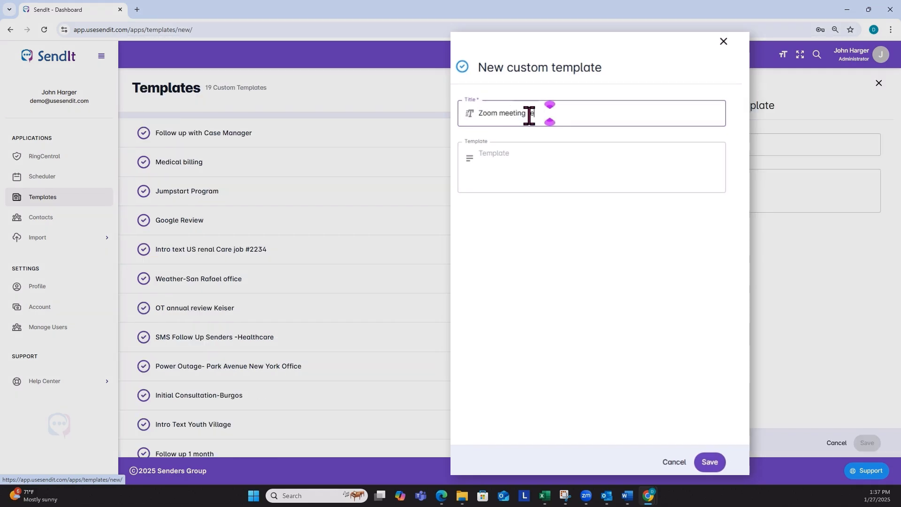
text(minder Text)
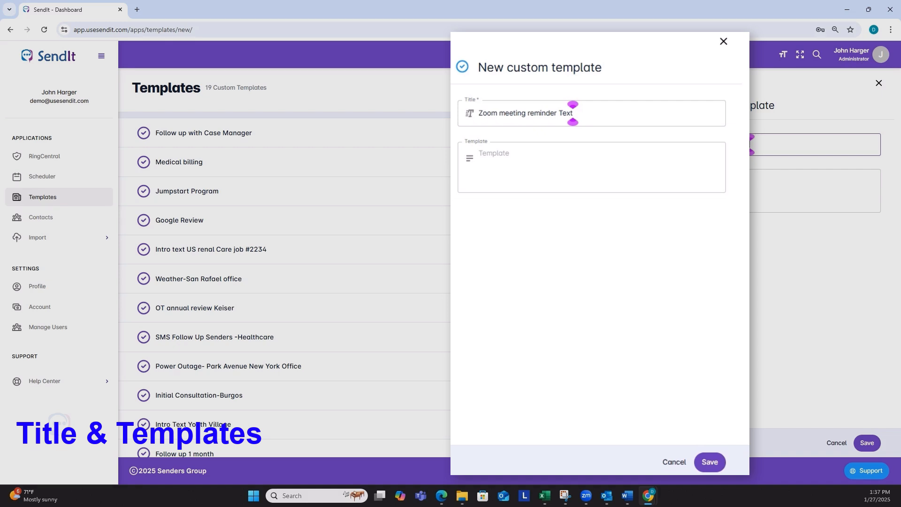
click(522, 166)
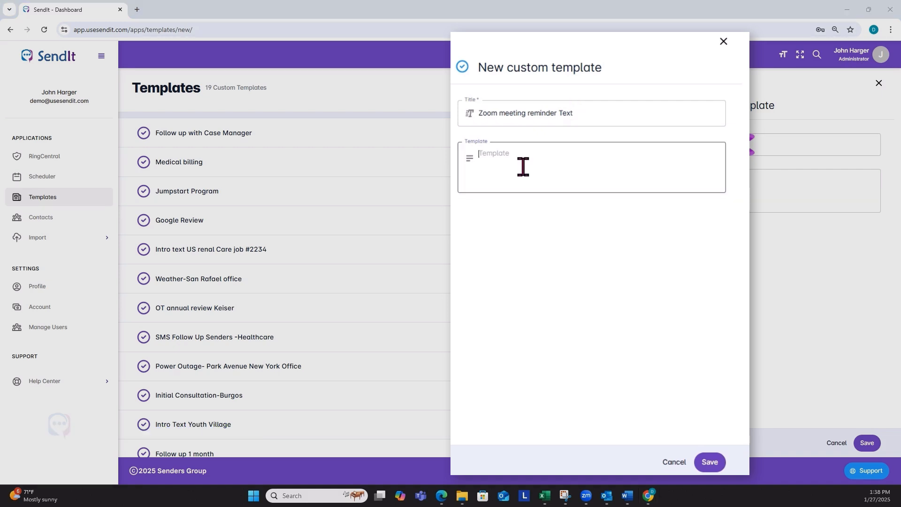
key(ctrl+v)
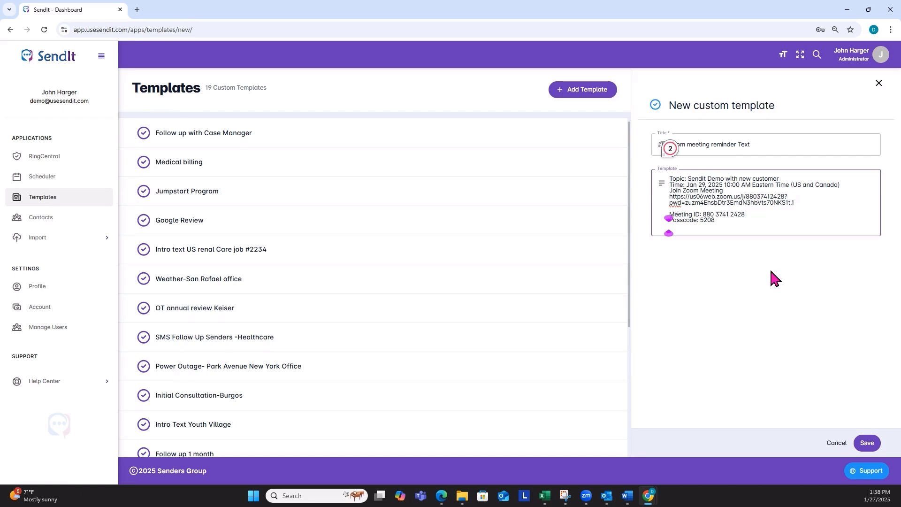
click(868, 443)
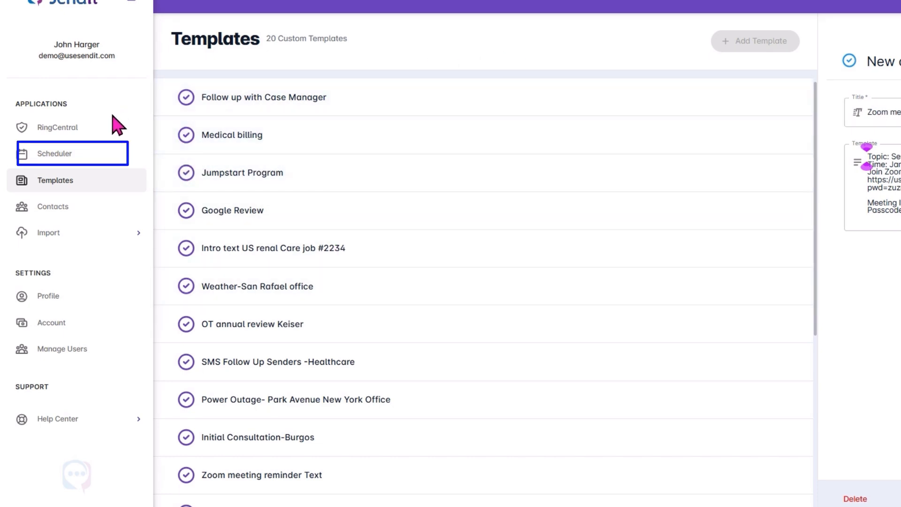
- Create a scheduled SMS on the user's personal calendar titled 'Zoom reminder'
click(65, 154)
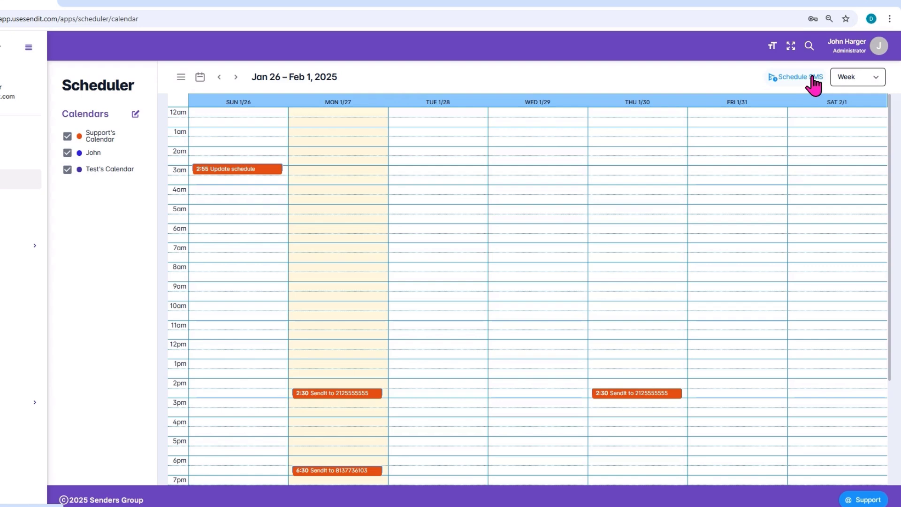
click(821, 84)
click(798, 63)
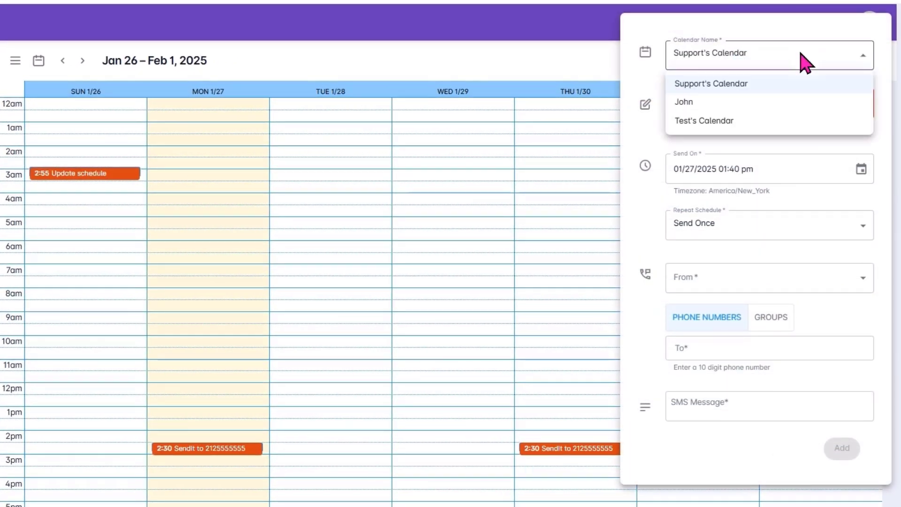
click(719, 97)
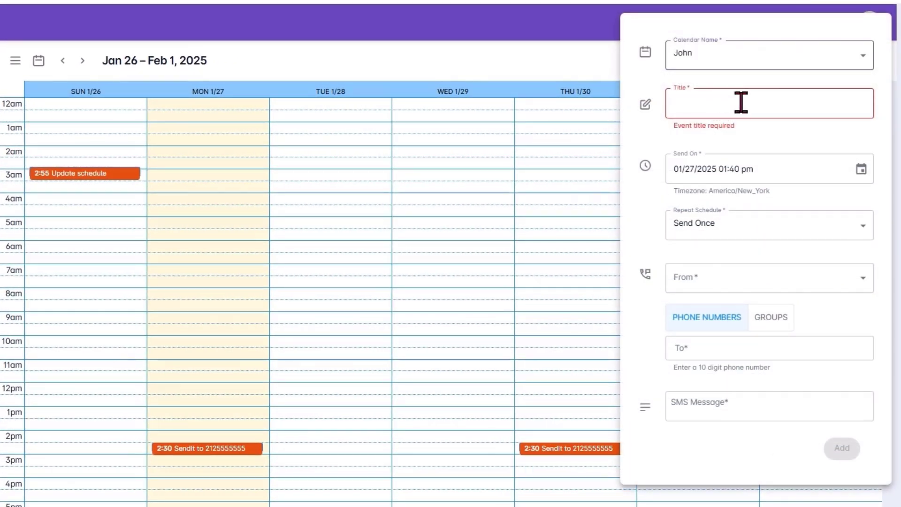
click(740, 103)
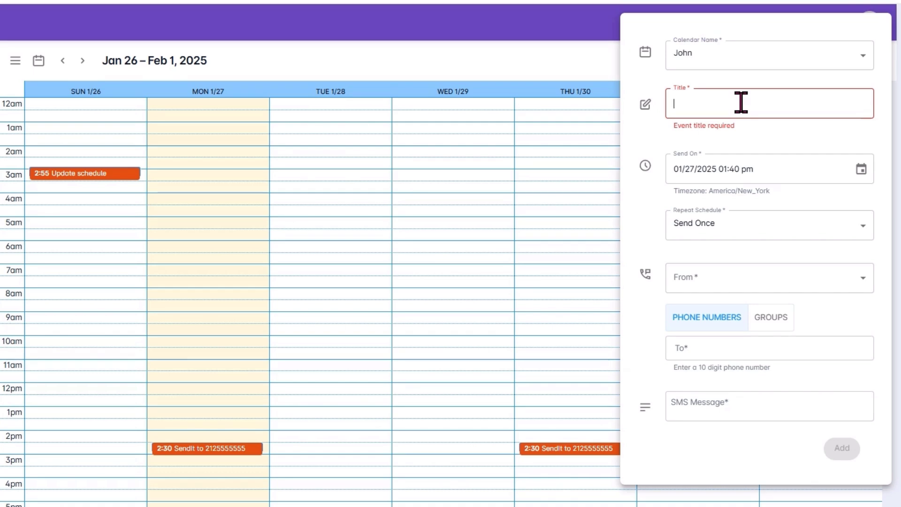
text(Zoom reminder)
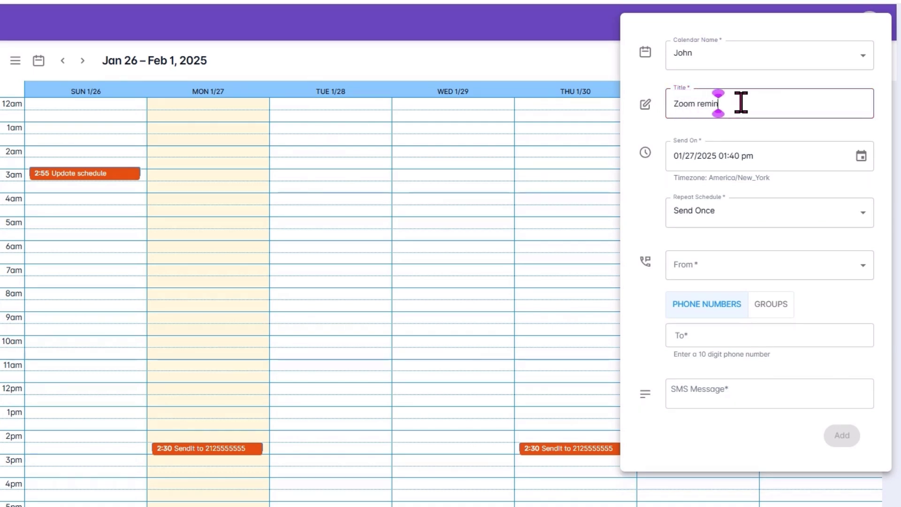
- Set the reminder's send date and time to 01/30/2025 at 11:00 AM
click(861, 156)
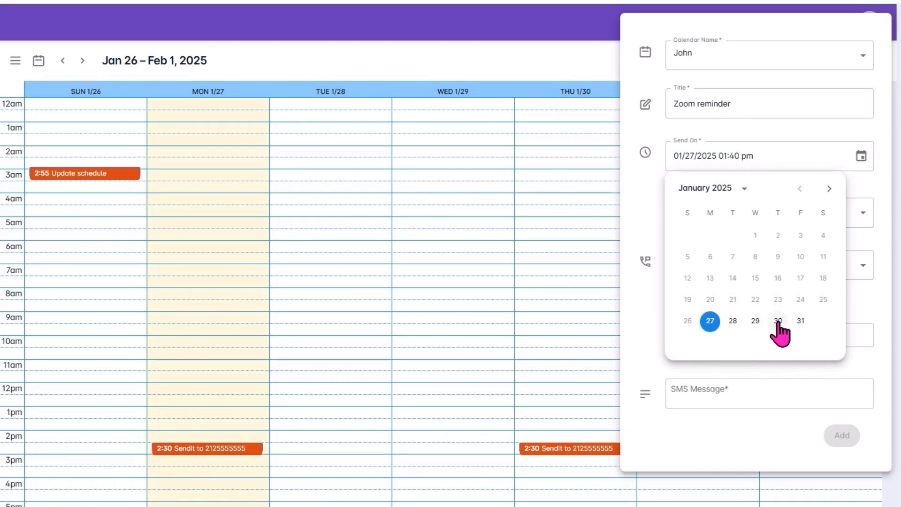
click(777, 320)
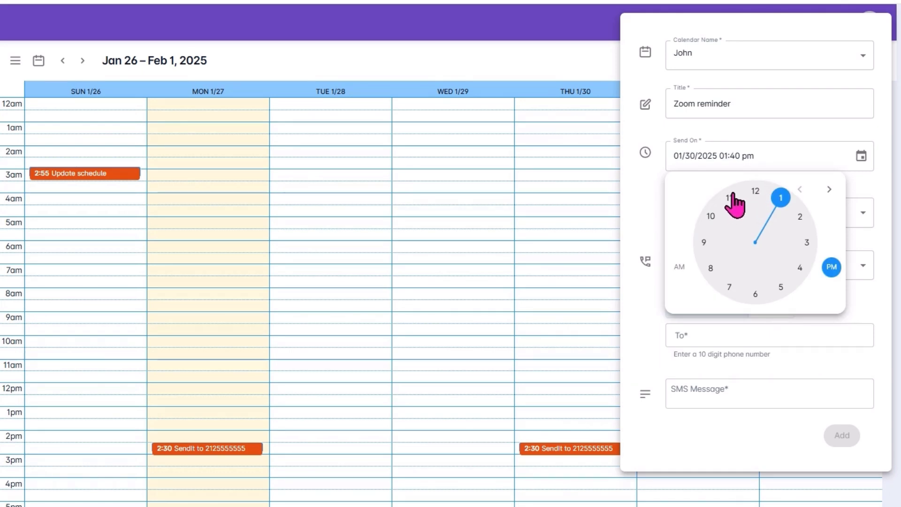
click(679, 266)
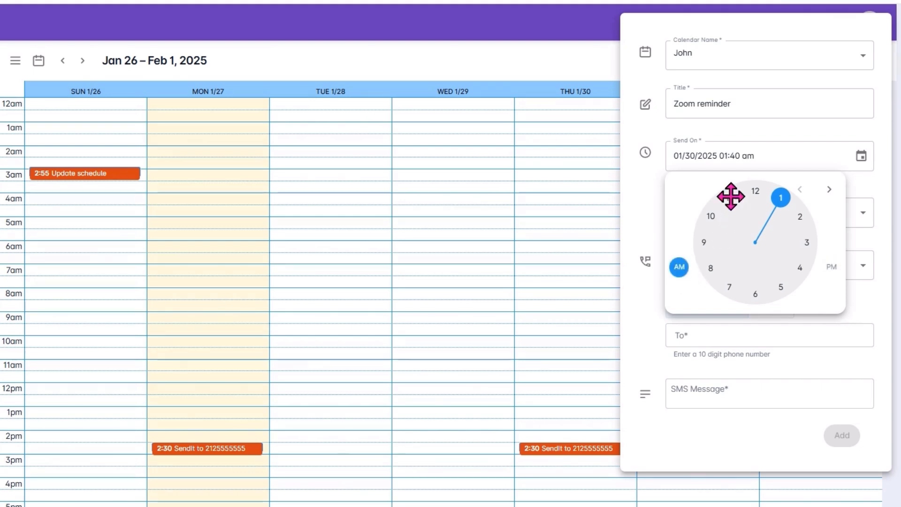
click(729, 197)
click(753, 192)
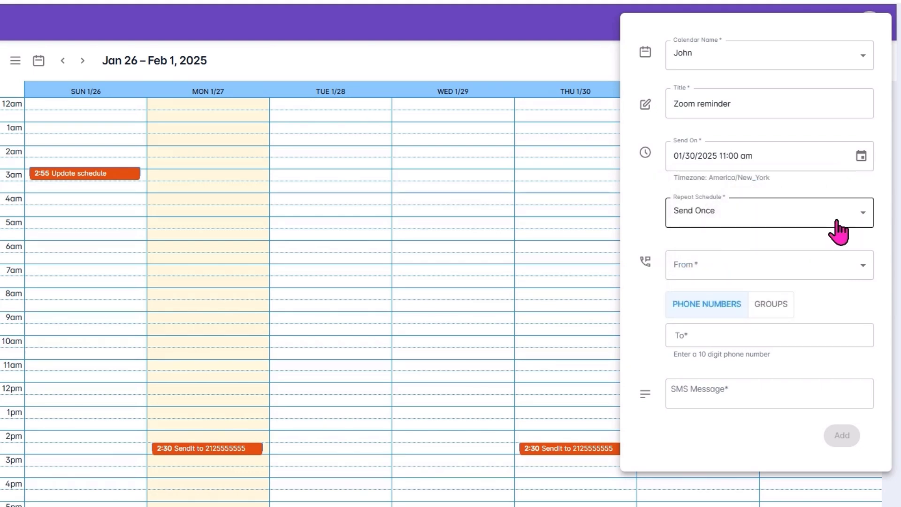
click(838, 225)
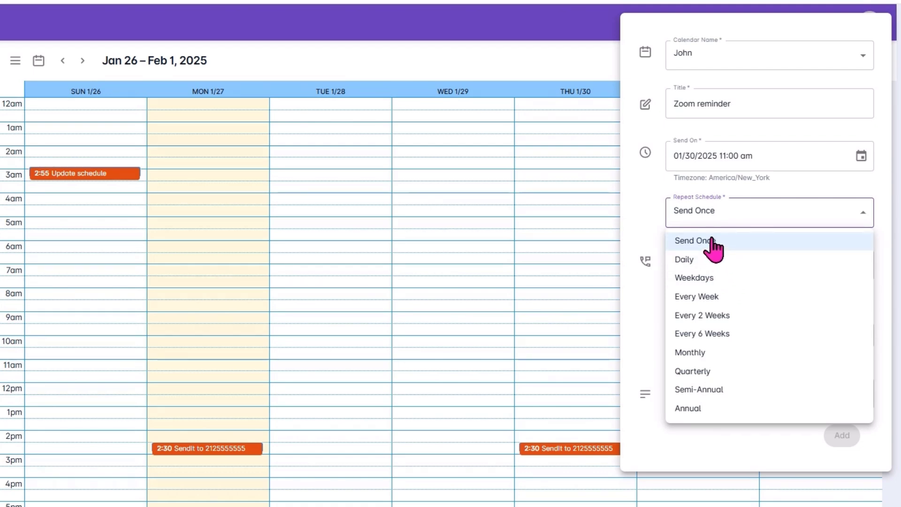
- Keep the reminder as Send Once, choose the sending number, and begin entering the recipient
click(714, 243)
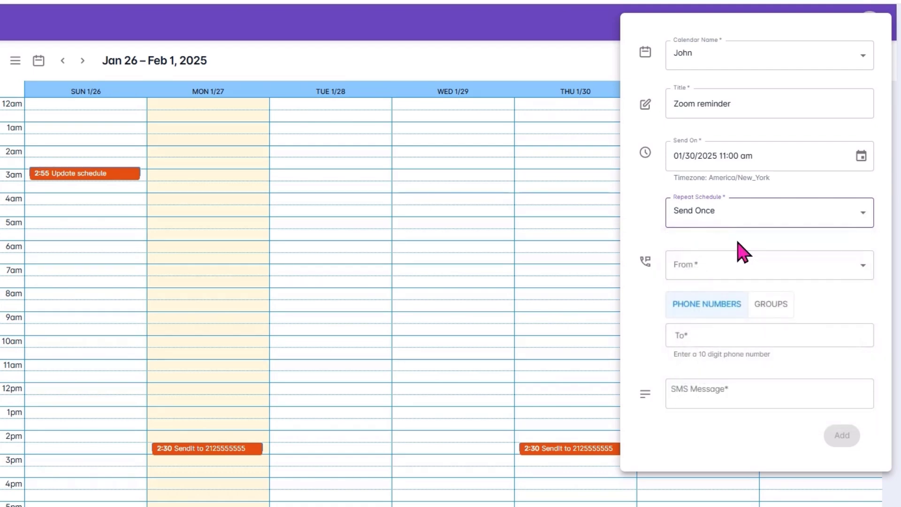
click(828, 267)
click(759, 296)
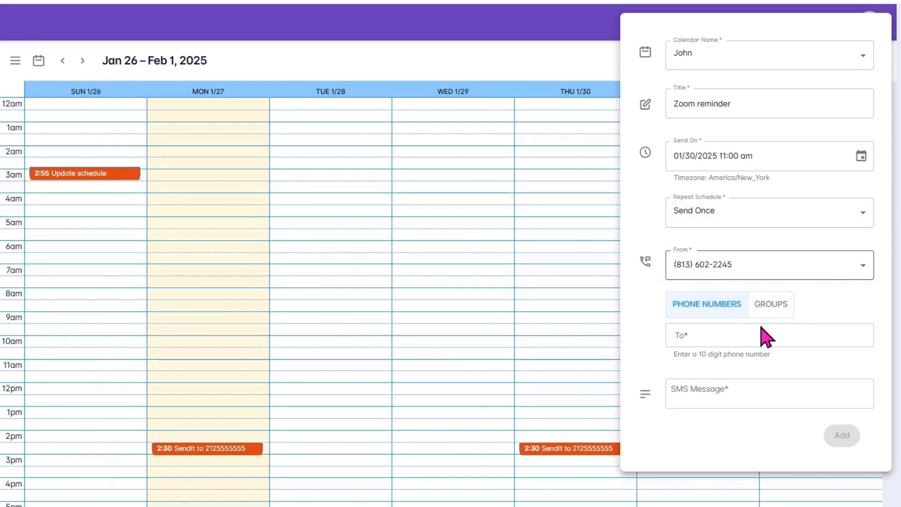
click(761, 335)
text(kelley)
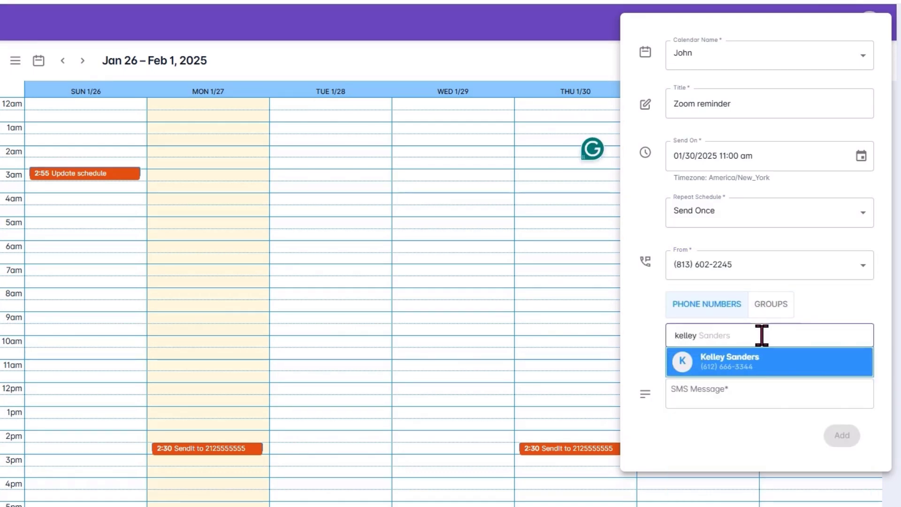
click(754, 371)
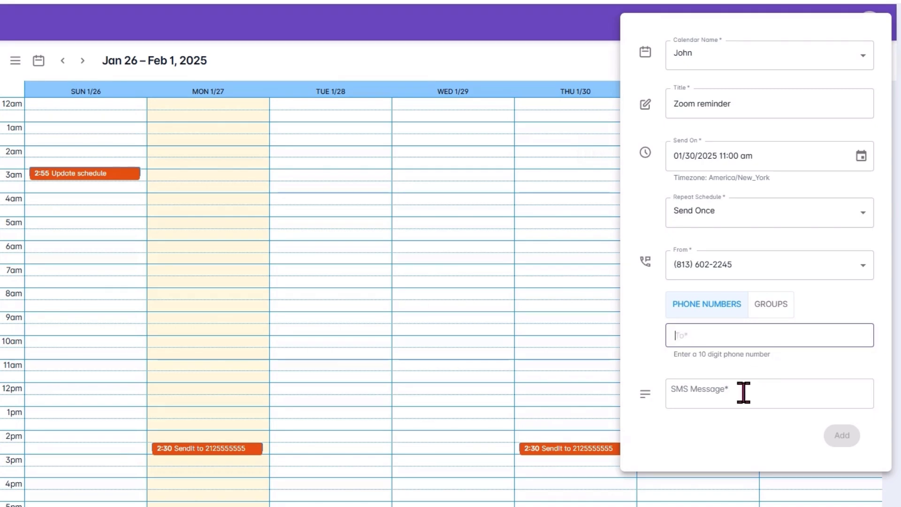
click(728, 392)
- Insert the 'Zoom meeting reminder Text' template into the SMS message using the # template search
text(#)
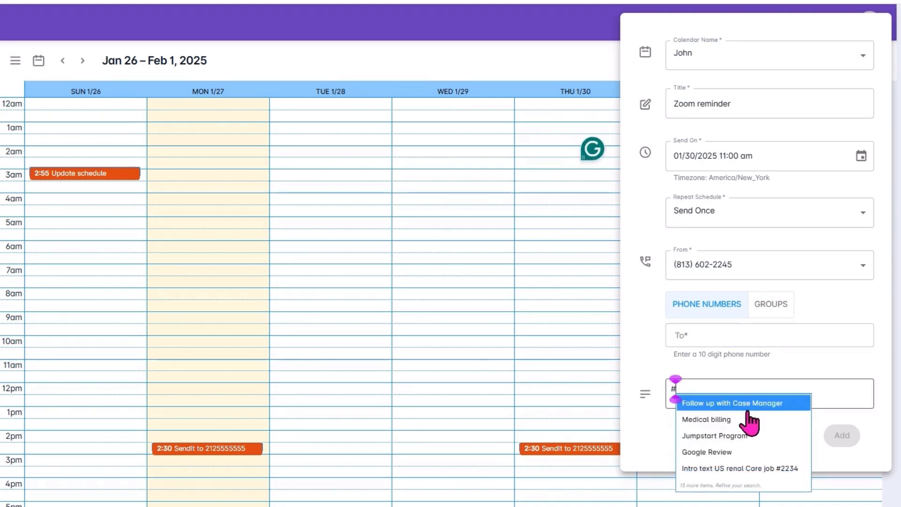
key(Down)
key(Down)
key(Down)
key(Down)
key(Down)
key(Down)
key(Down)
key(Down)
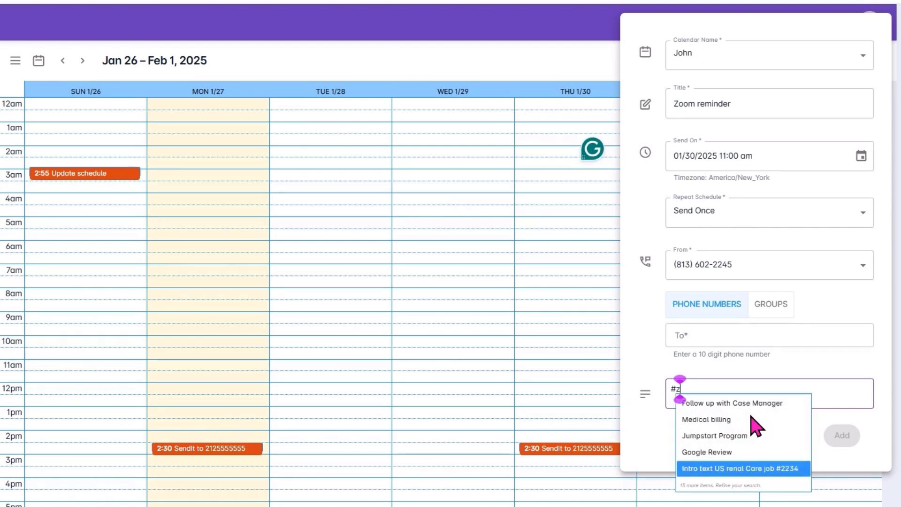
text(zoom)
click(770, 402)
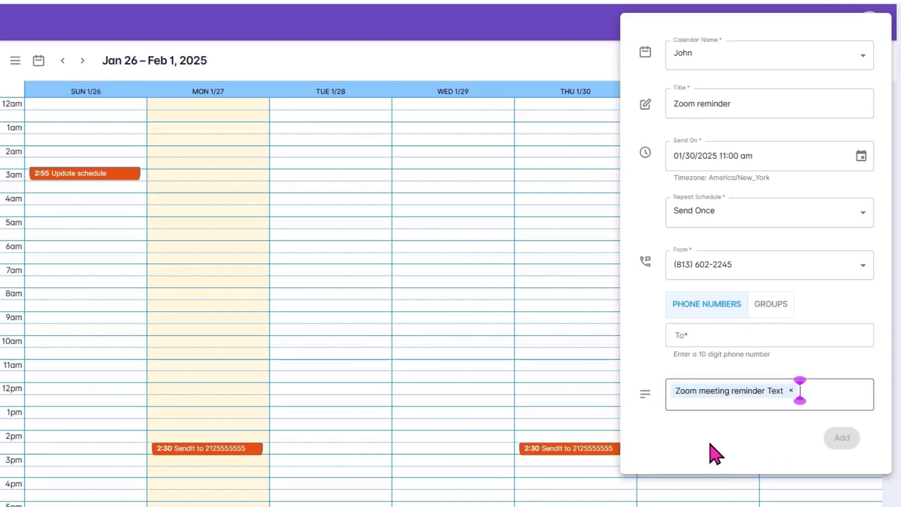
- Make the saved contact the recipient and add the Zoom reminder for Thursday 1/30 at 11:00
click(746, 335)
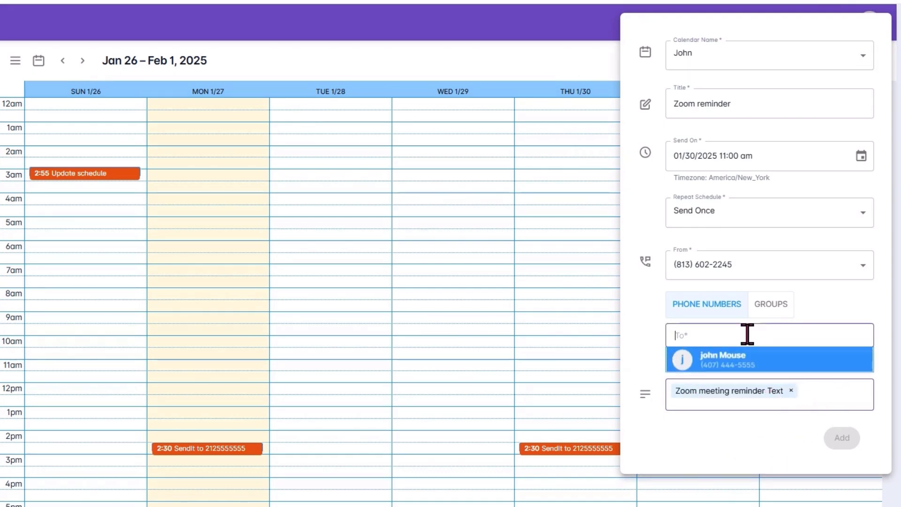
text(keel)
key(BackSpace)
key(BackSpace)
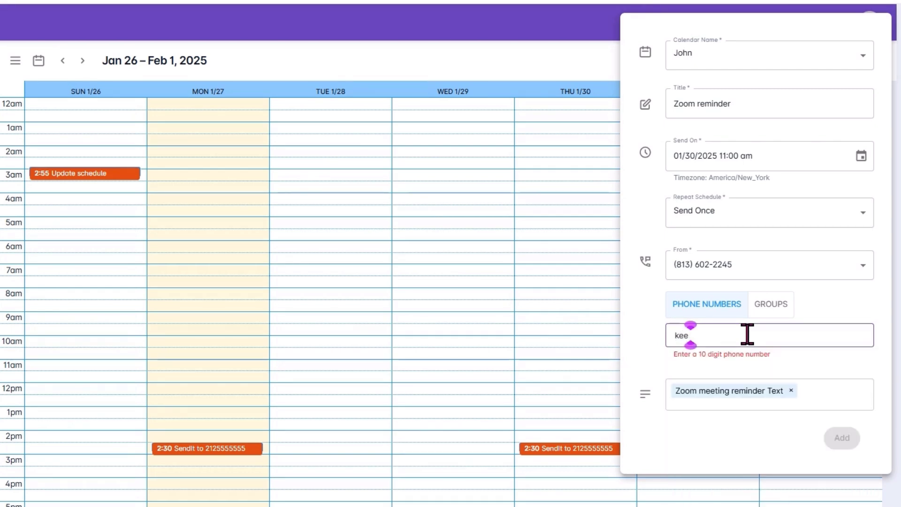
text(ll)
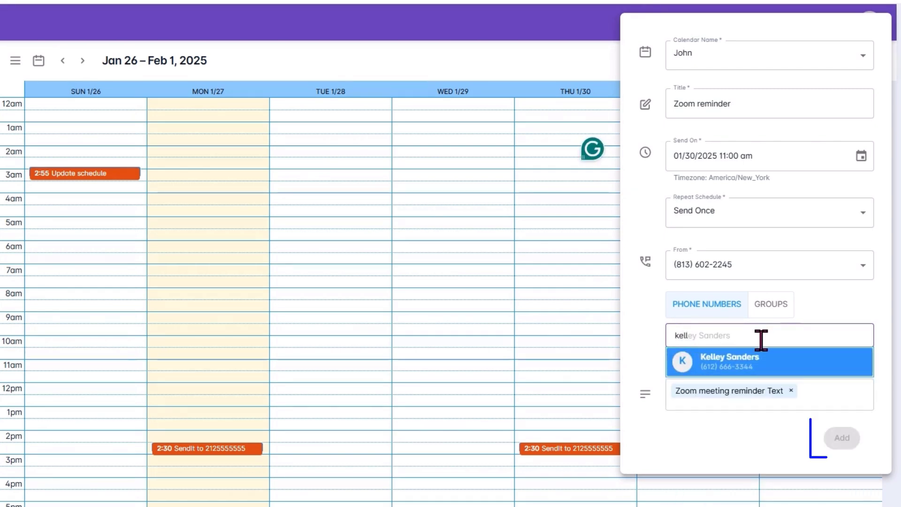
click(744, 358)
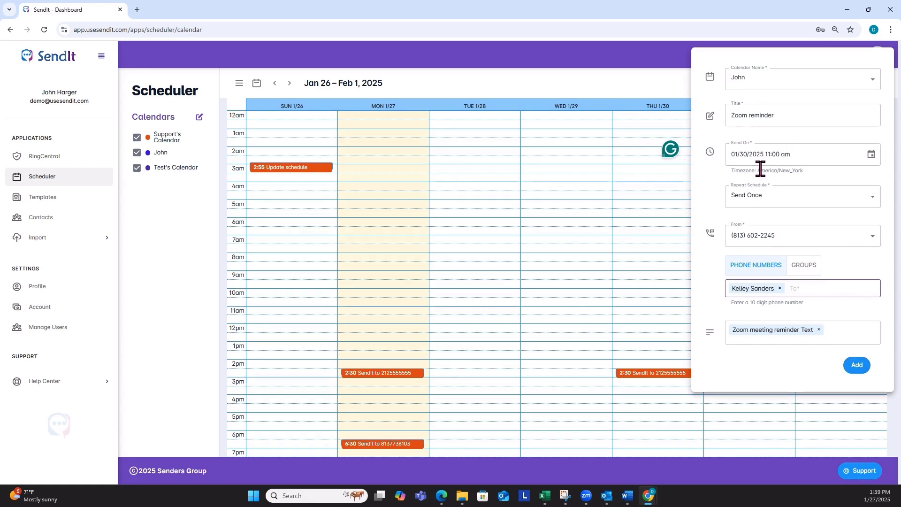
click(859, 365)
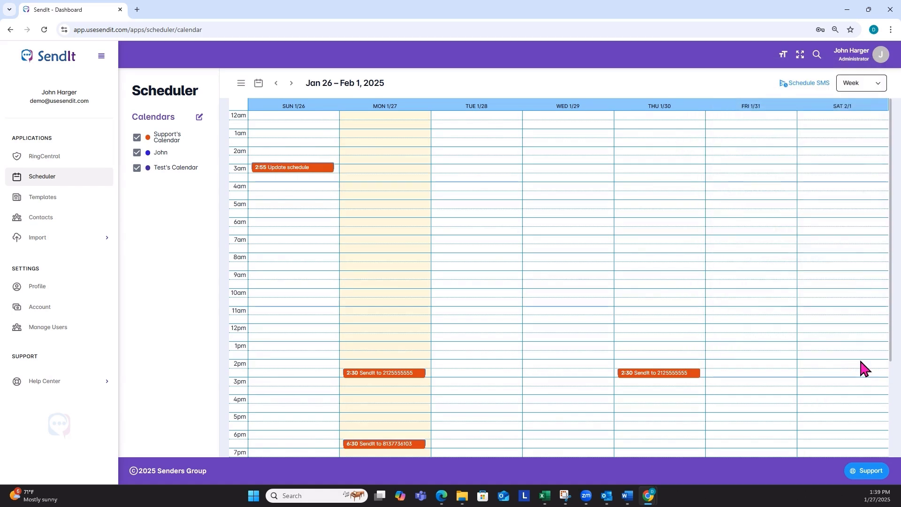